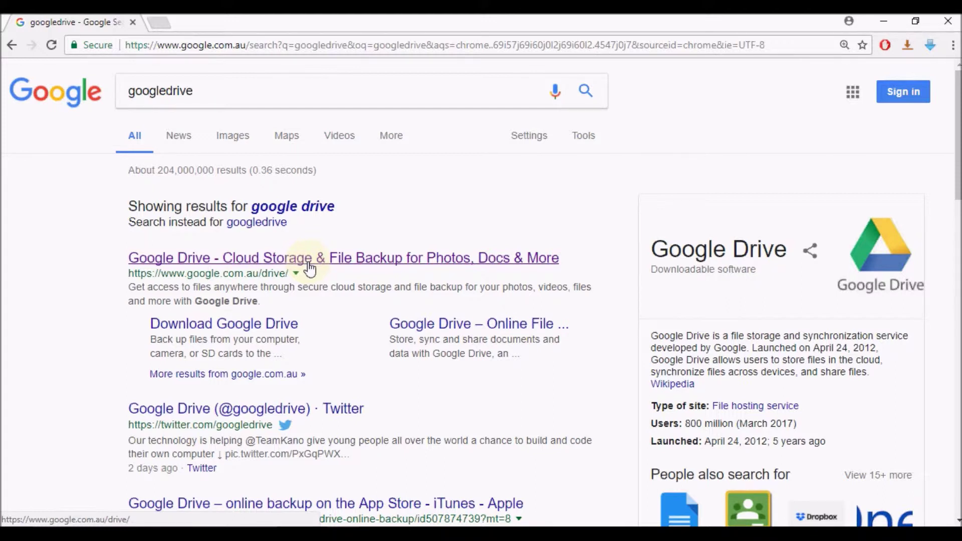
Go from the Google Drive search result into Drive and sign in to reach My Drive.
left_click(307, 263)
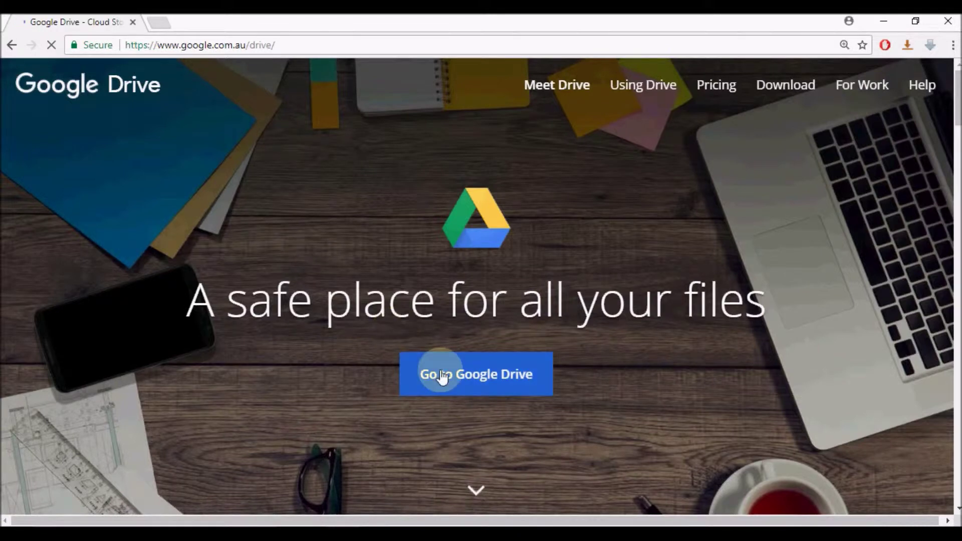
left_click(447, 379)
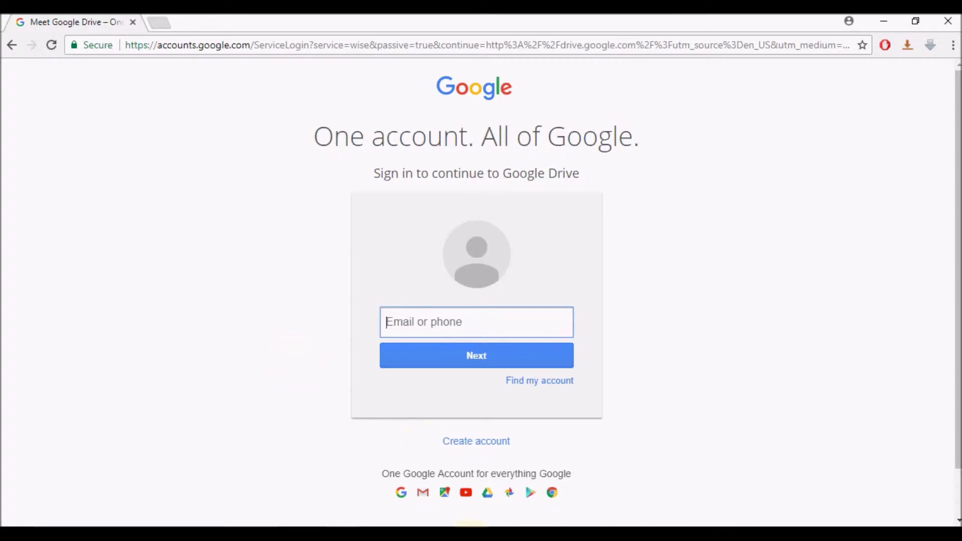
key("alt+Tab")
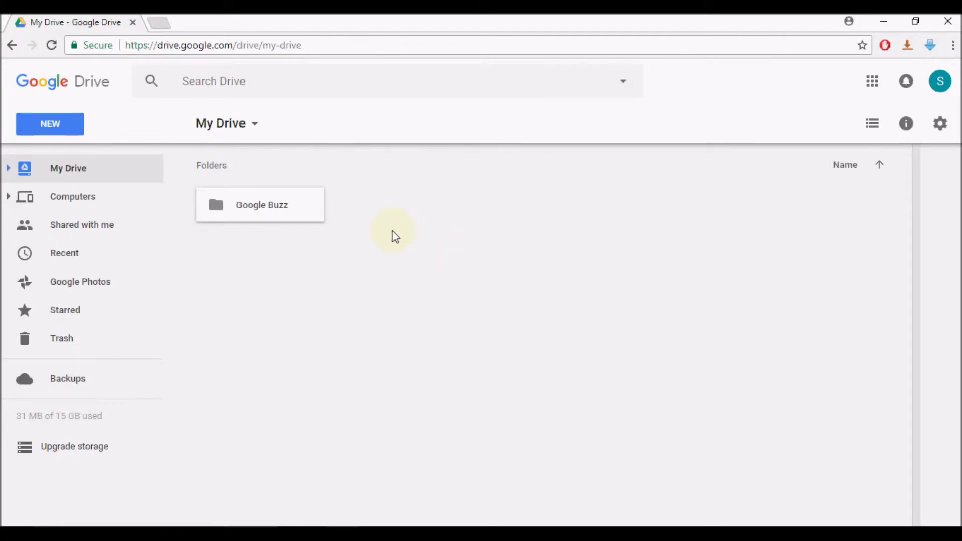
Upload the Desktop PDF 'How to convert PDF document into Word' to My Drive and select it.
left_click(62, 130)
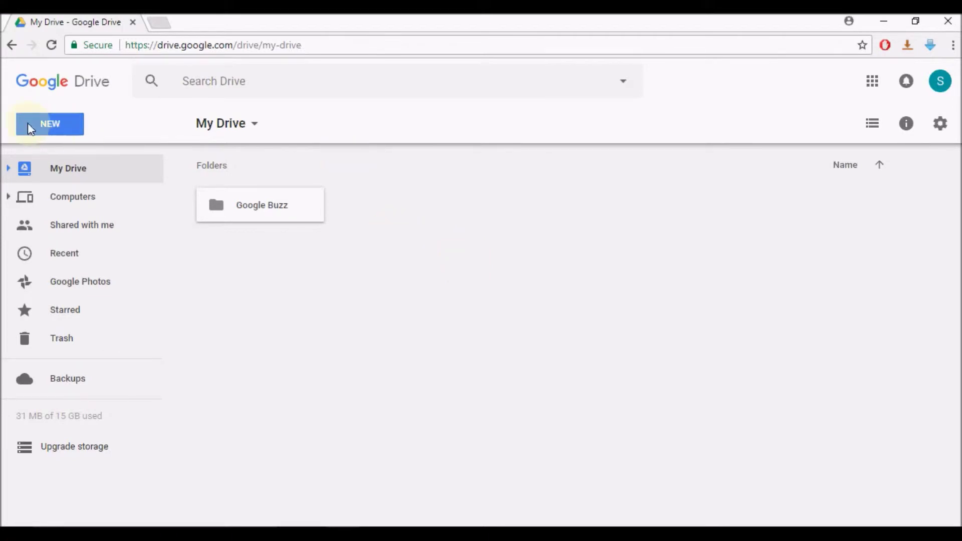
left_click(53, 134)
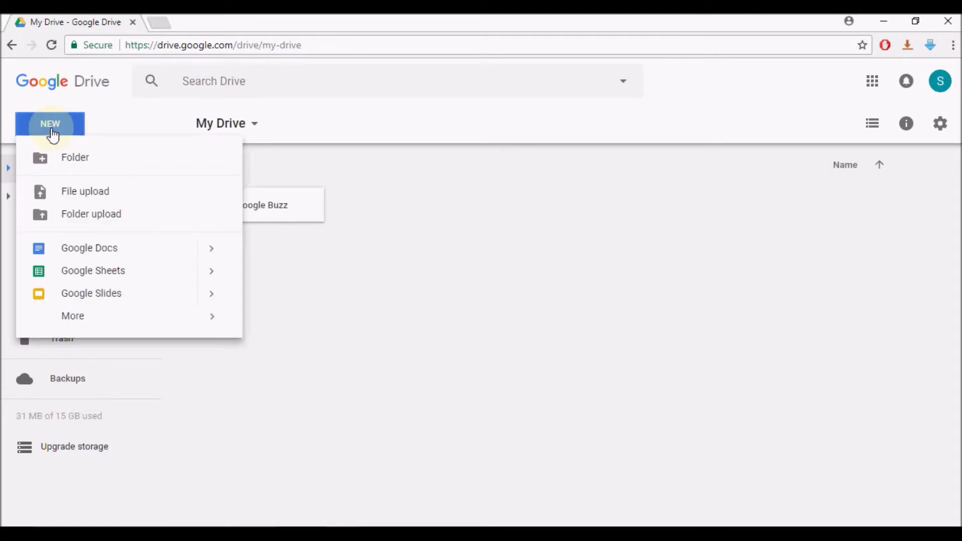
left_click(67, 196)
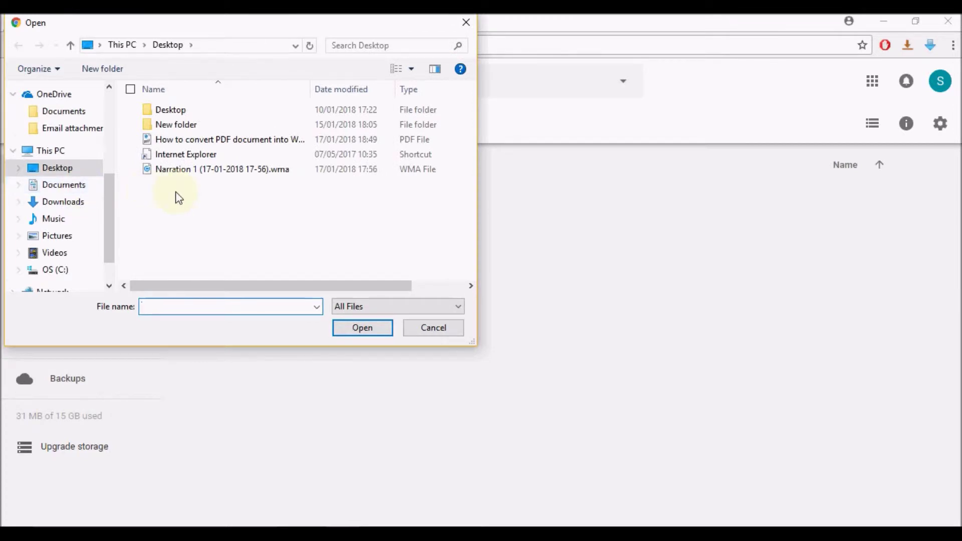
left_click(206, 139)
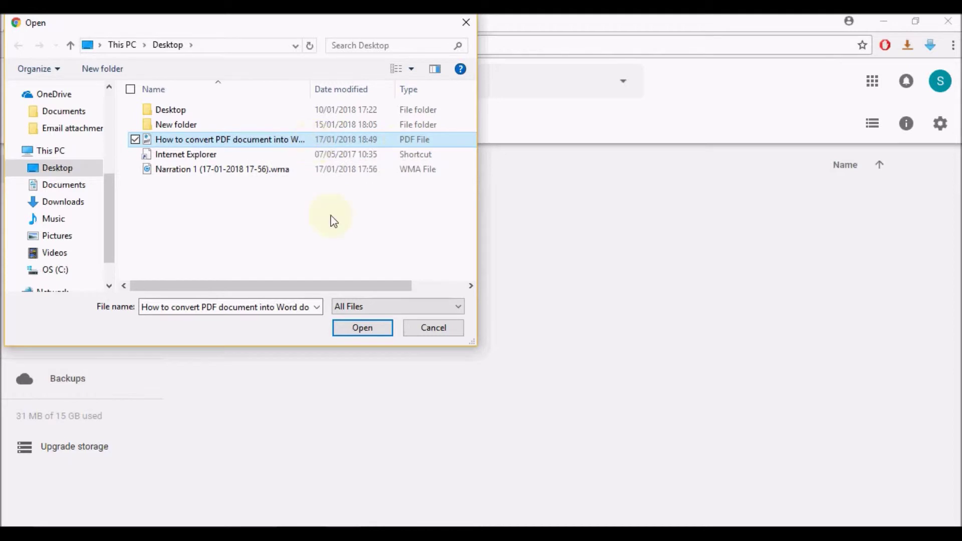
left_click(344, 331)
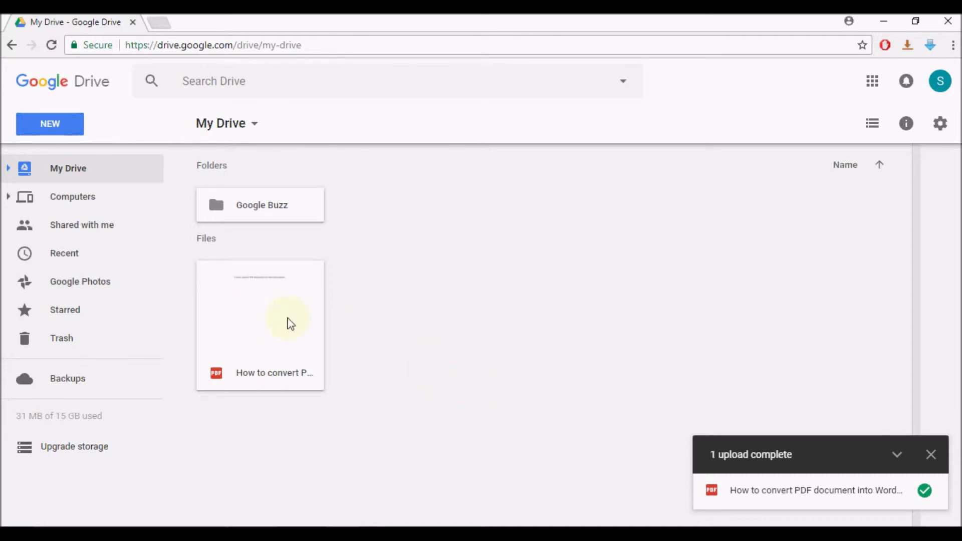
left_click(276, 314)
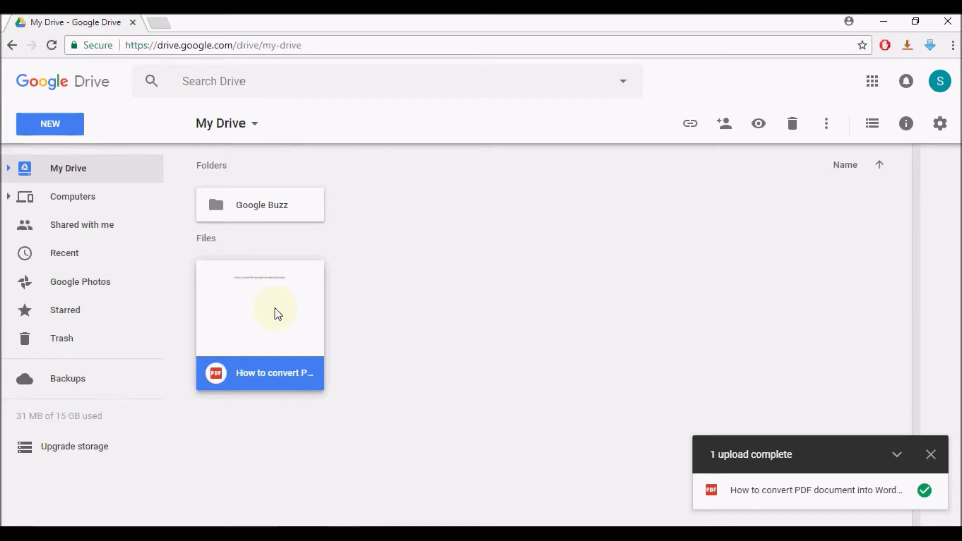
From the uploaded PDF's context menu, choose Open with > Google Docs.
right_click(275, 309)
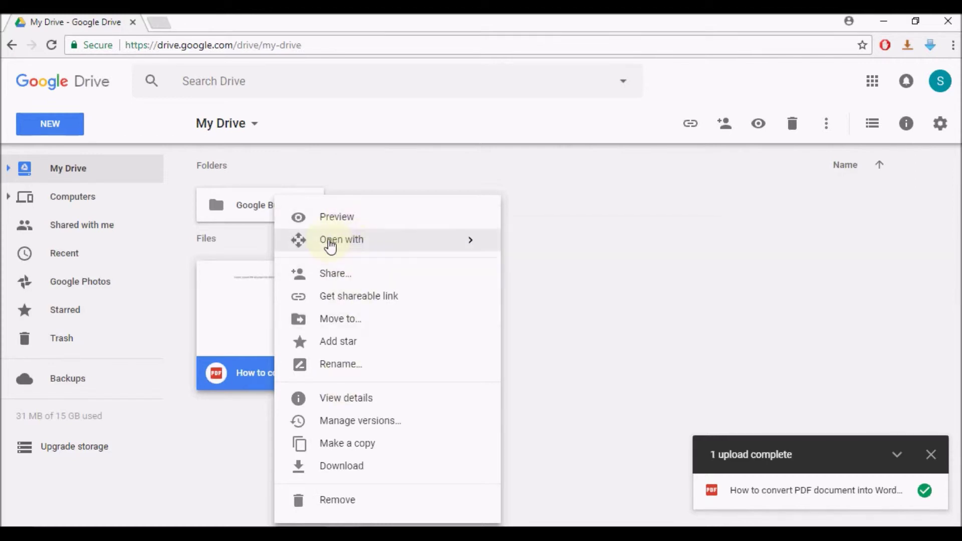
left_click(334, 245)
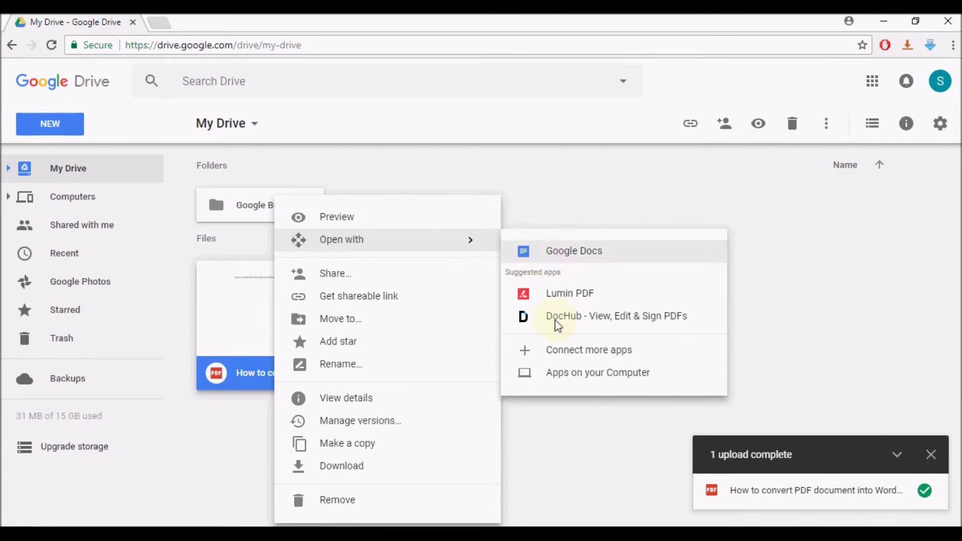
left_click(541, 257)
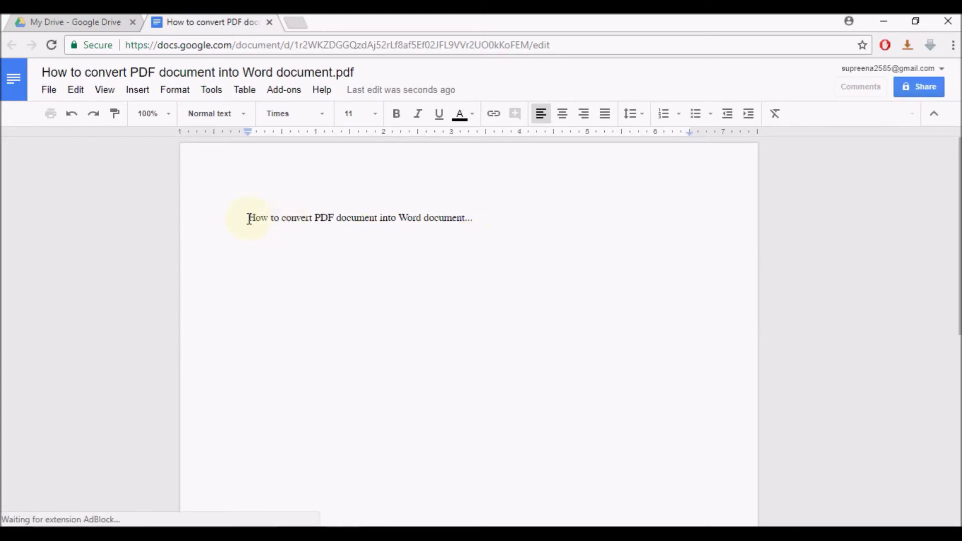
Highlight the converted line 'How to convert PDF document into Word document' in Google Docs.
left_click_drag(249, 218, 308, 218)
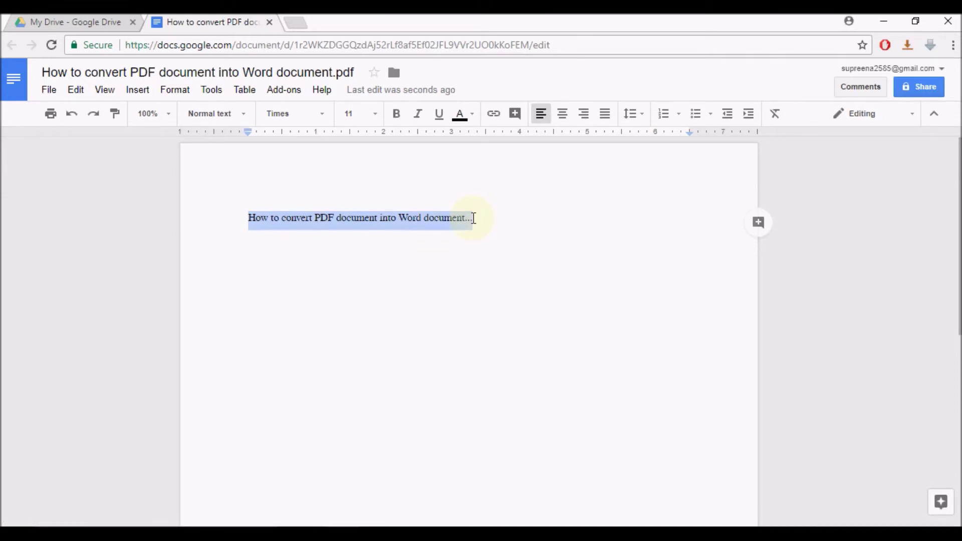
Download the document as Microsoft Word (.docx) and open the downloaded file.
left_click(475, 217)
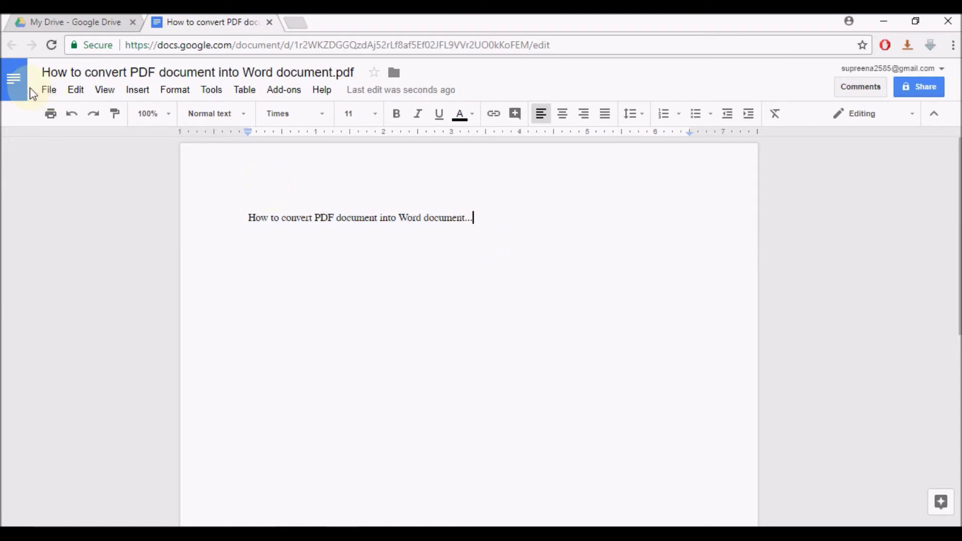
left_click(48, 91)
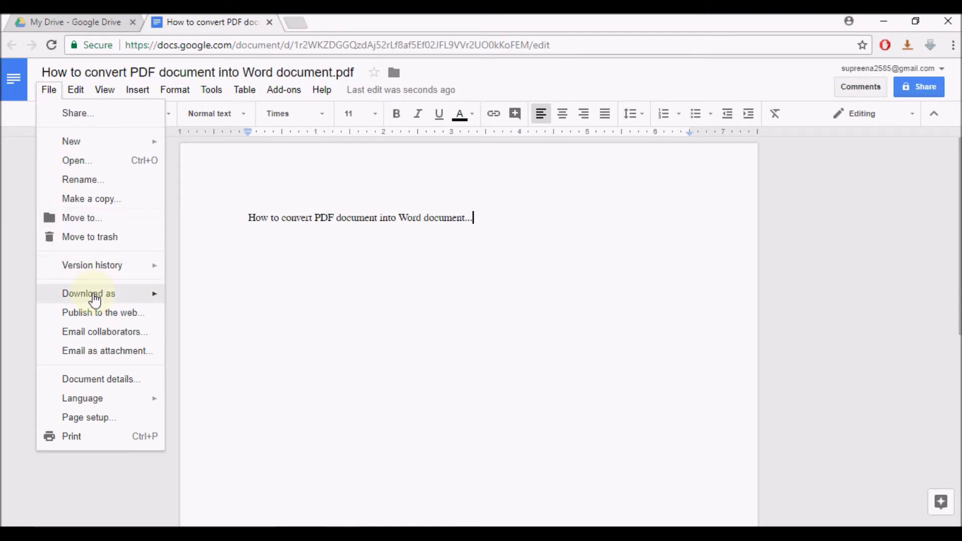
mouse_move(89, 294)
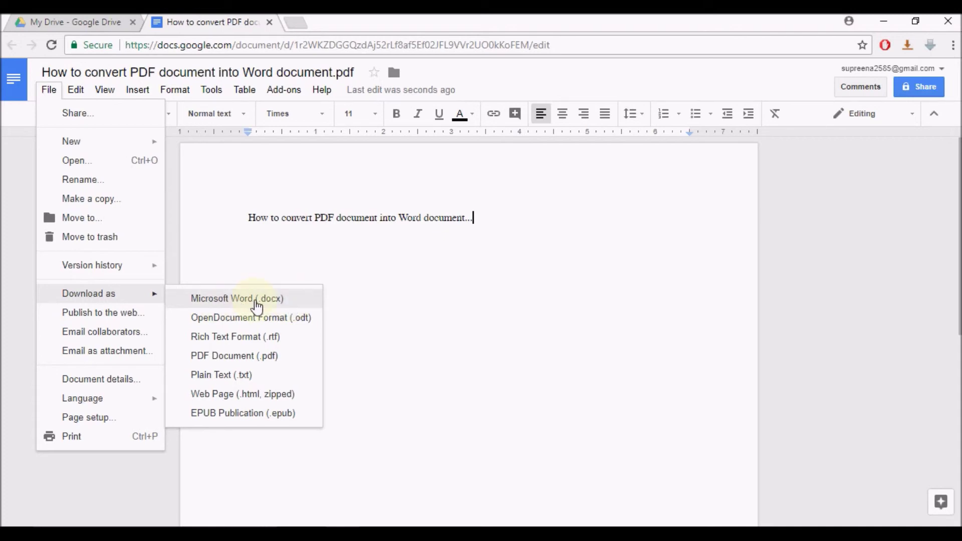
left_click(256, 305)
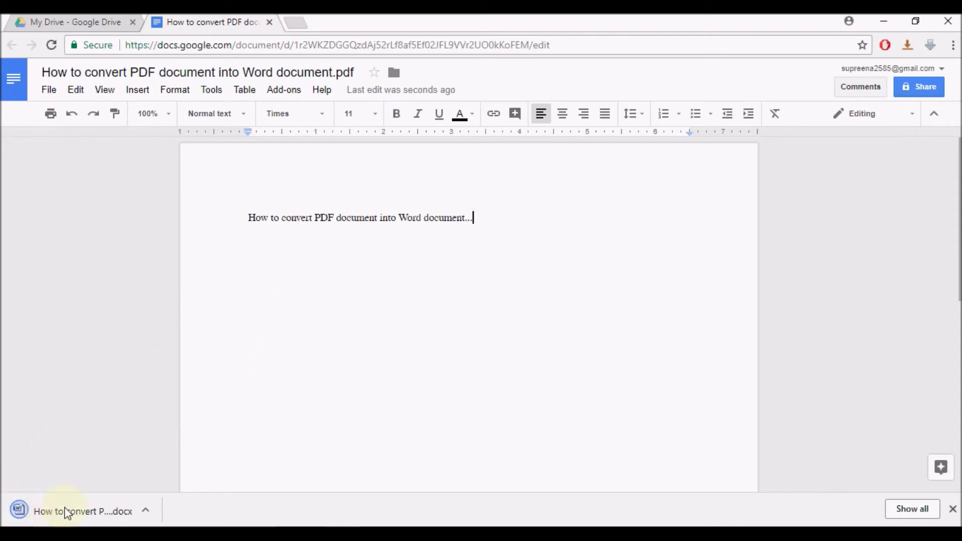
left_click(147, 513)
left_click(167, 423)
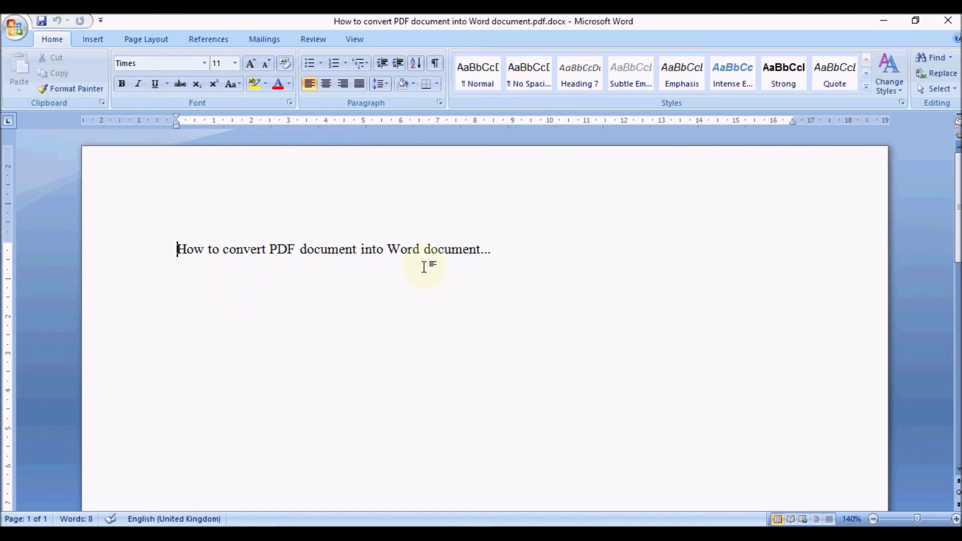
Place the cursor before the line's last word in Word to confirm it is editable.
left_click(425, 252)
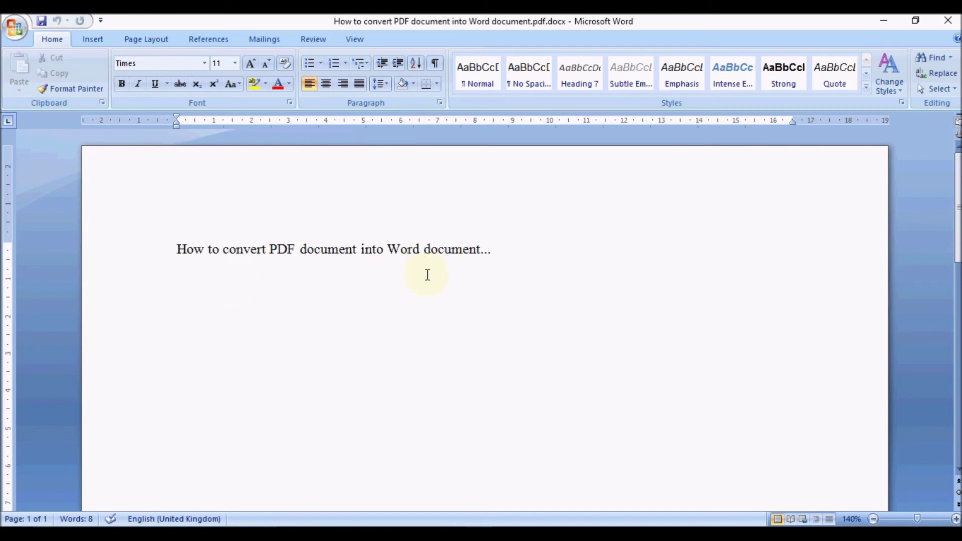